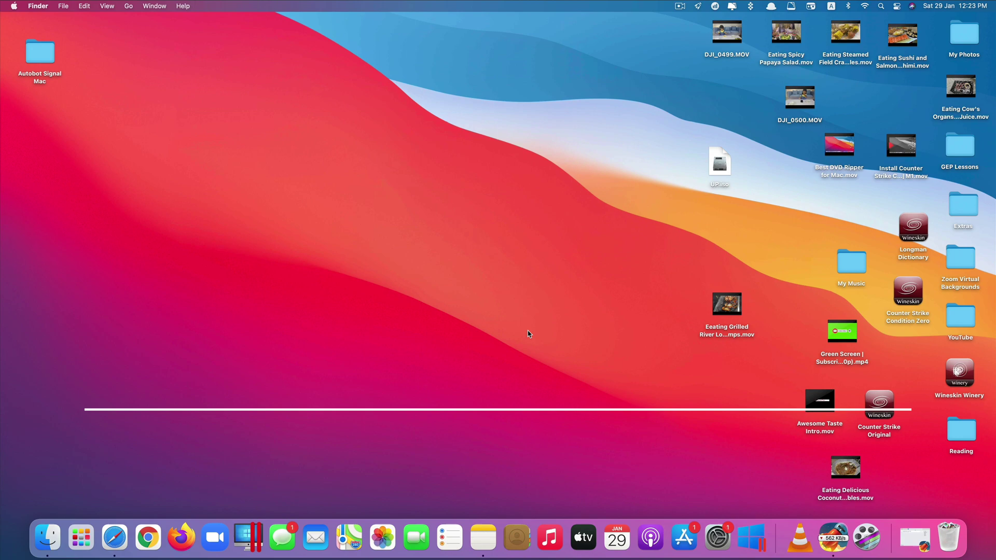
Find MacX DVD Ripper Pro in Launchpad by searching 'macx dvd' and launch it.
key(F4)
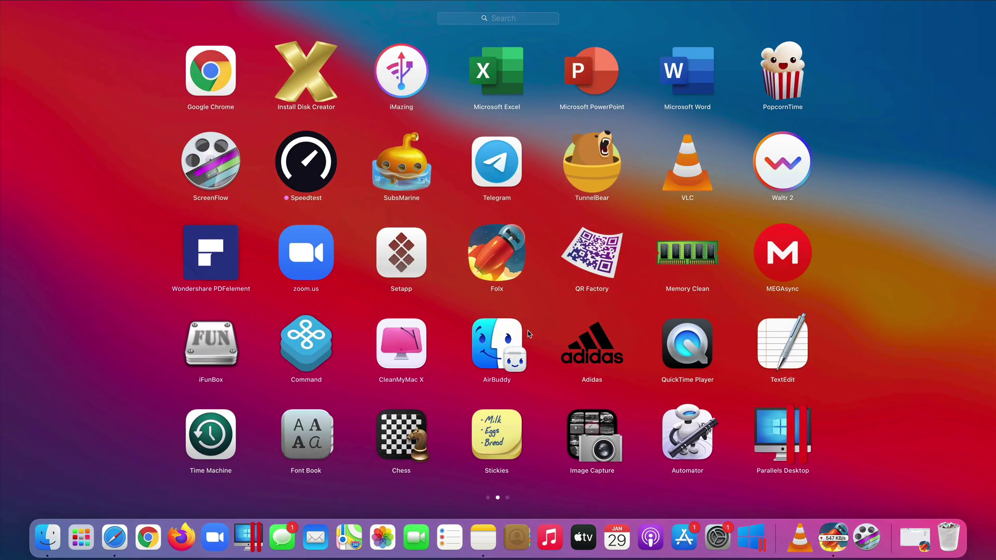
text(macx d)
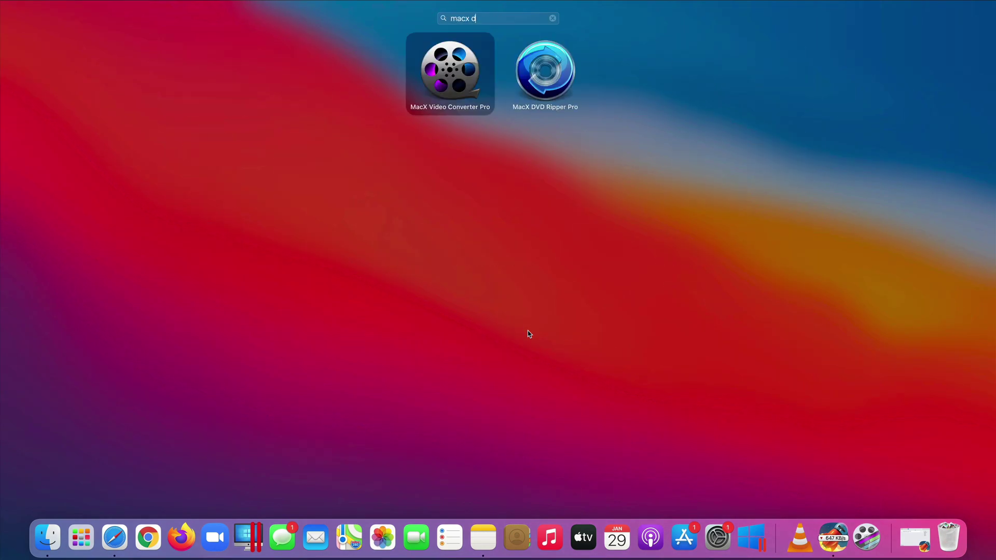
text(vd)
key(Return)
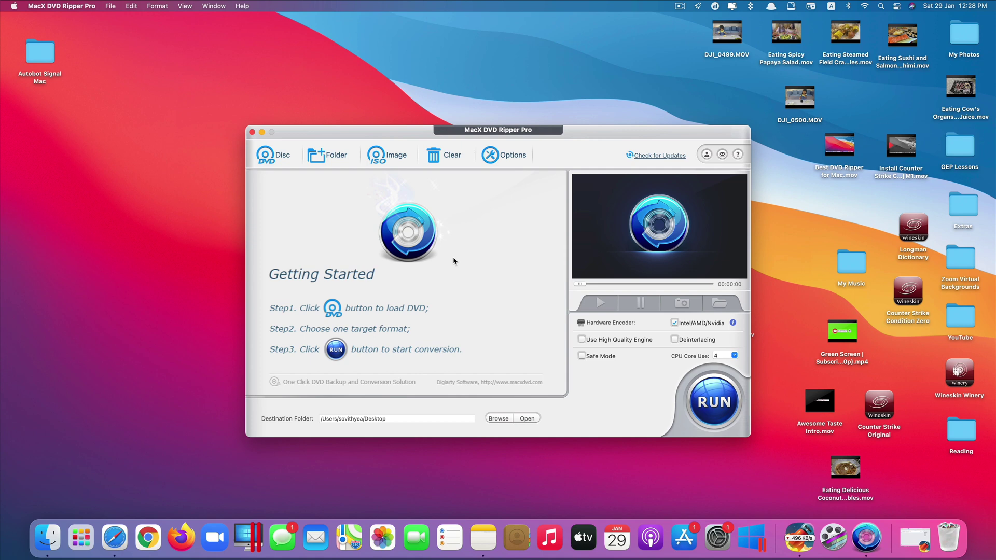
Load UP.iso from the Desktop as the ISO image source.
click(396, 157)
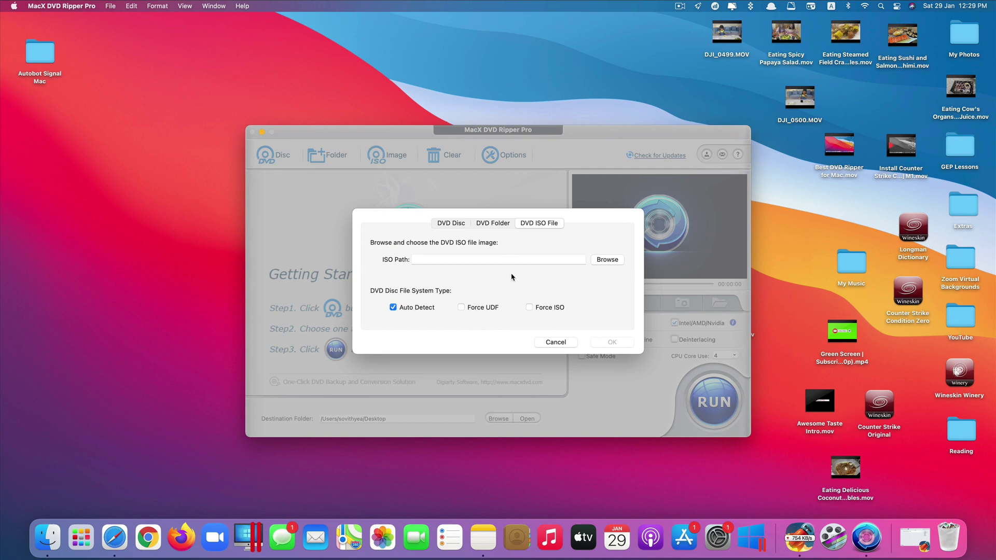
click(607, 259)
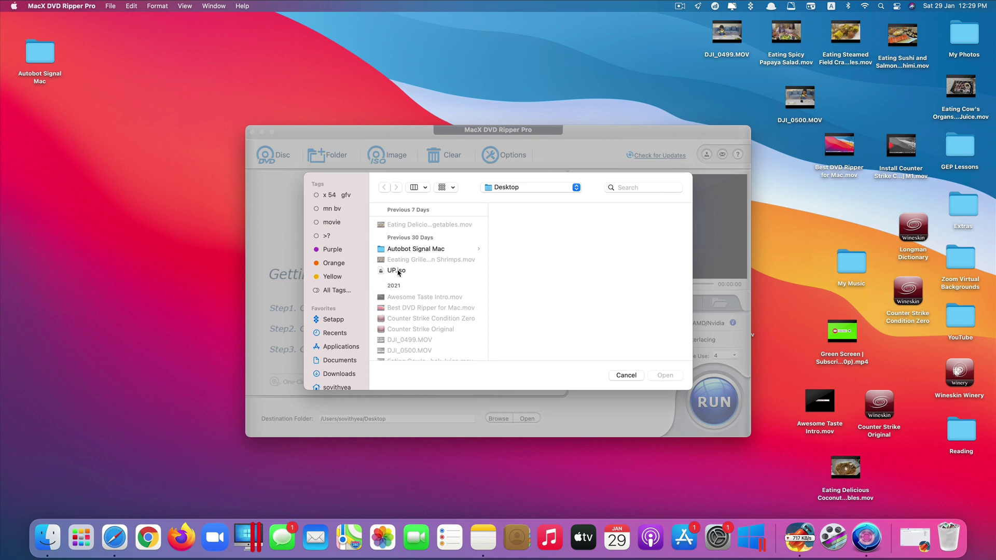
click(398, 271)
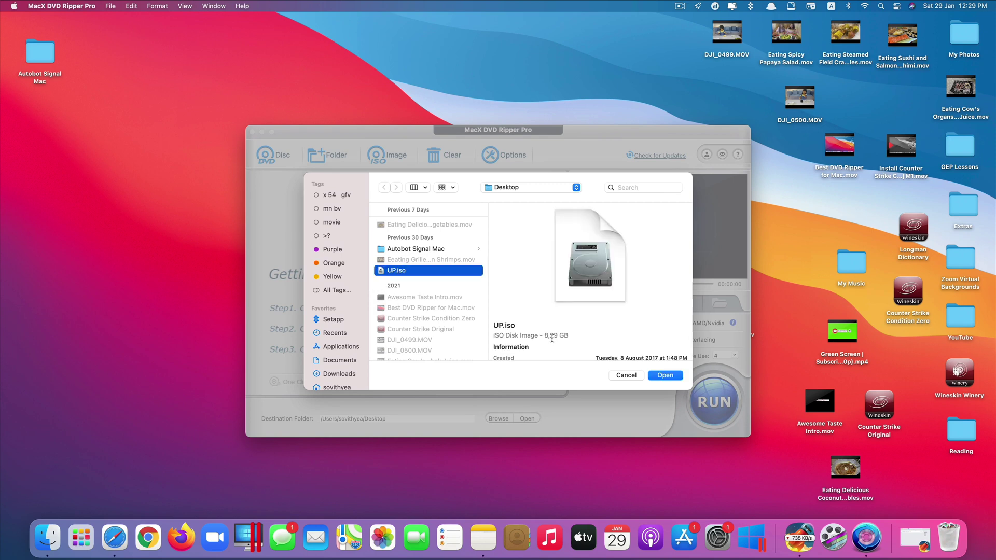
click(663, 378)
Analyze UP.iso's titles and pick MOV Video from the General Profiles.
click(610, 343)
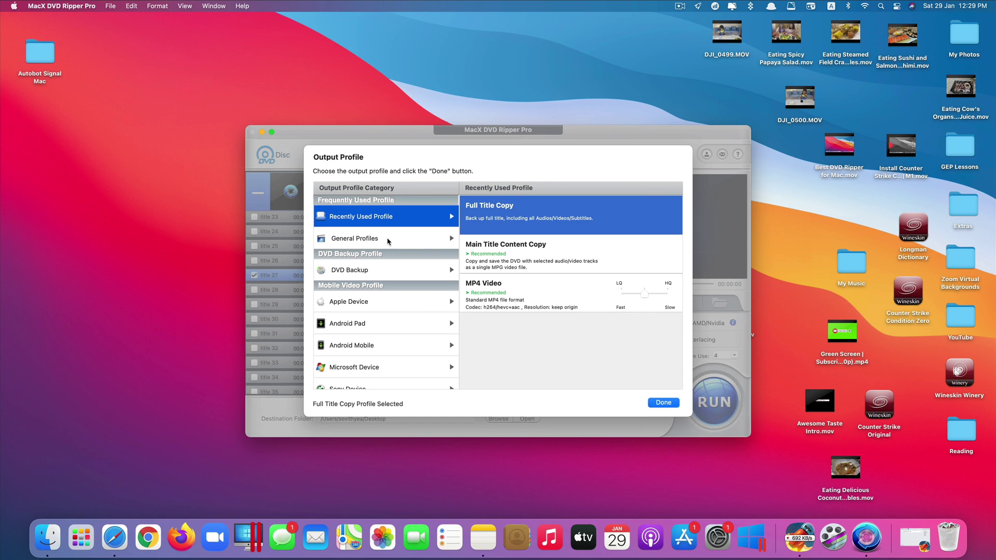
click(388, 240)
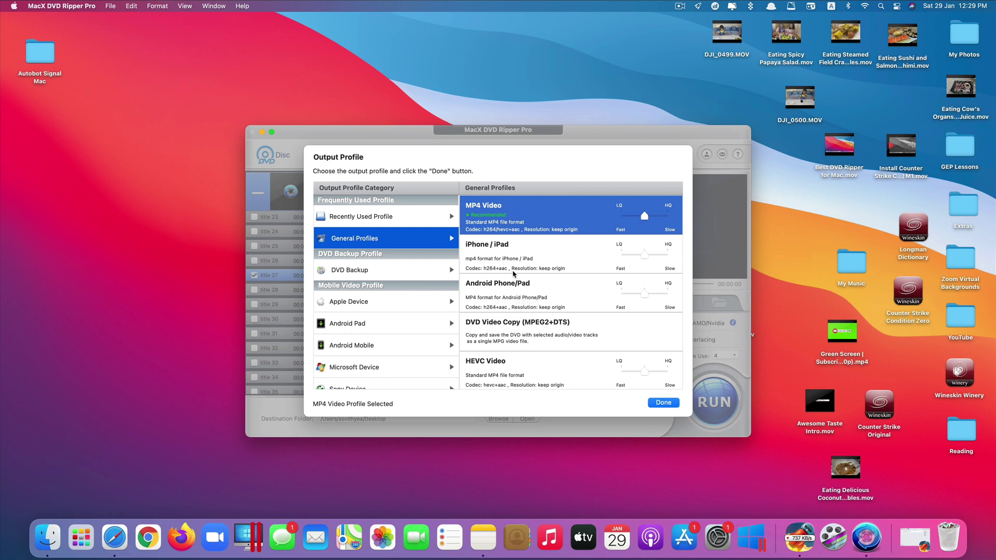
click(515, 254)
click(521, 297)
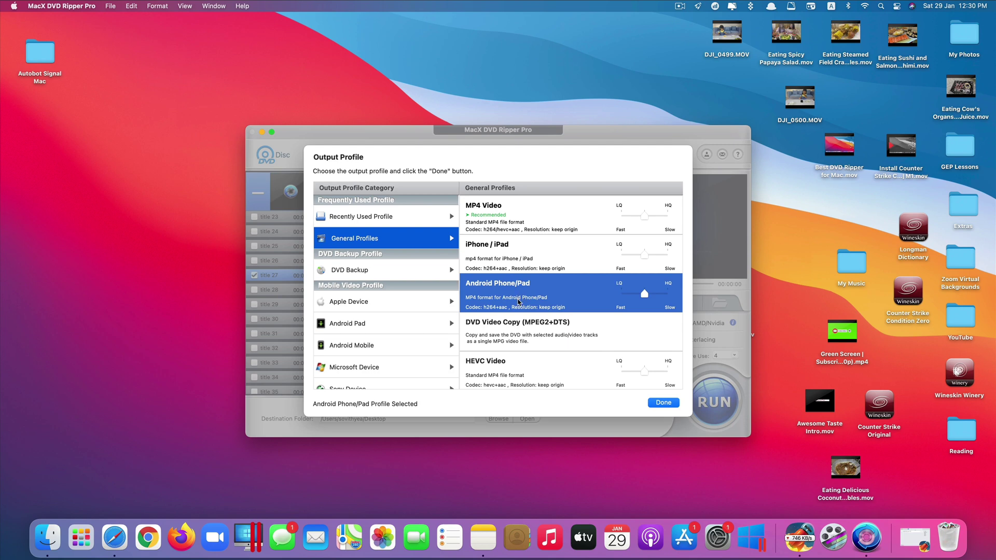
scroll(517, 327, down, 2)
click(545, 335)
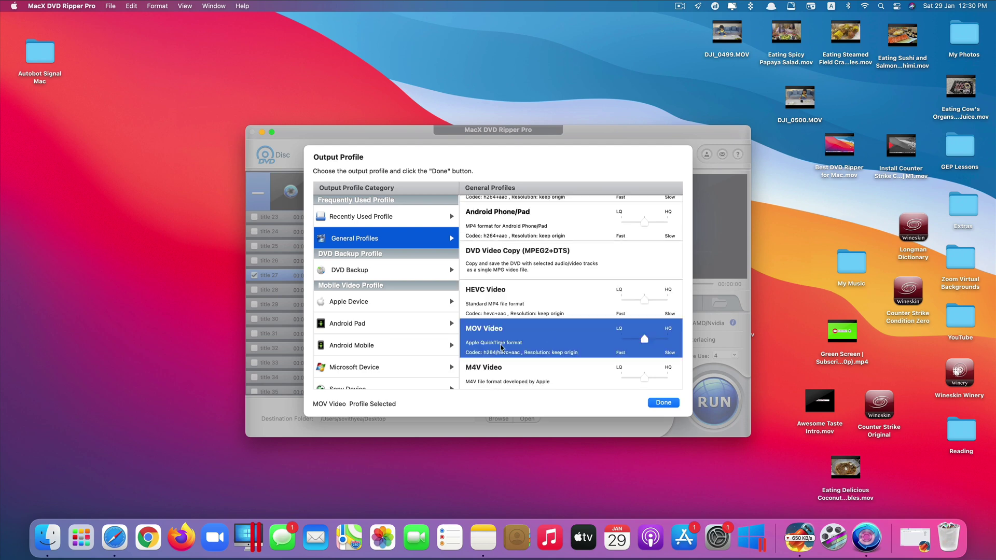
Browse the Apple Device, YouTube and Vimeo profiles, then settle on MOV Video.
scroll(424, 306, down, 5)
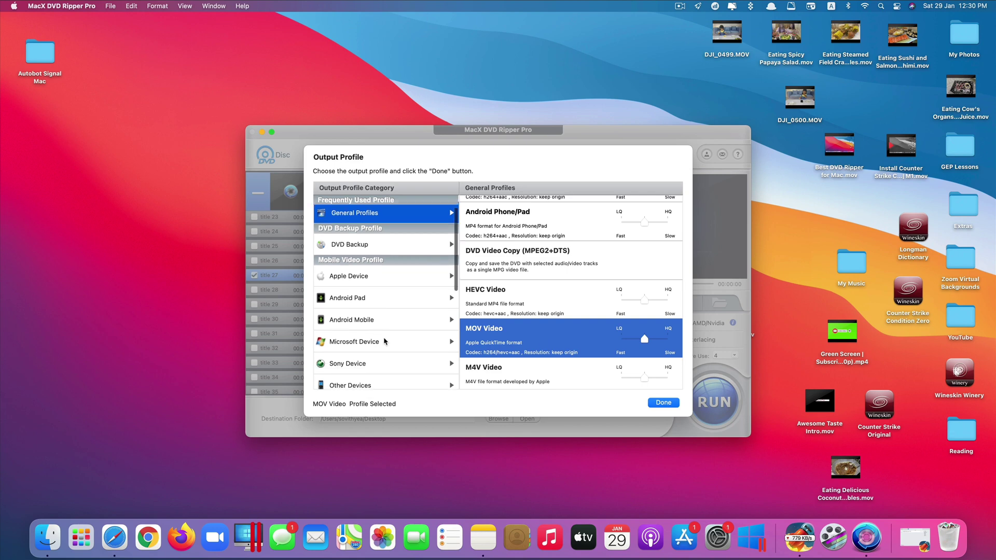
scroll(394, 277, up, 2)
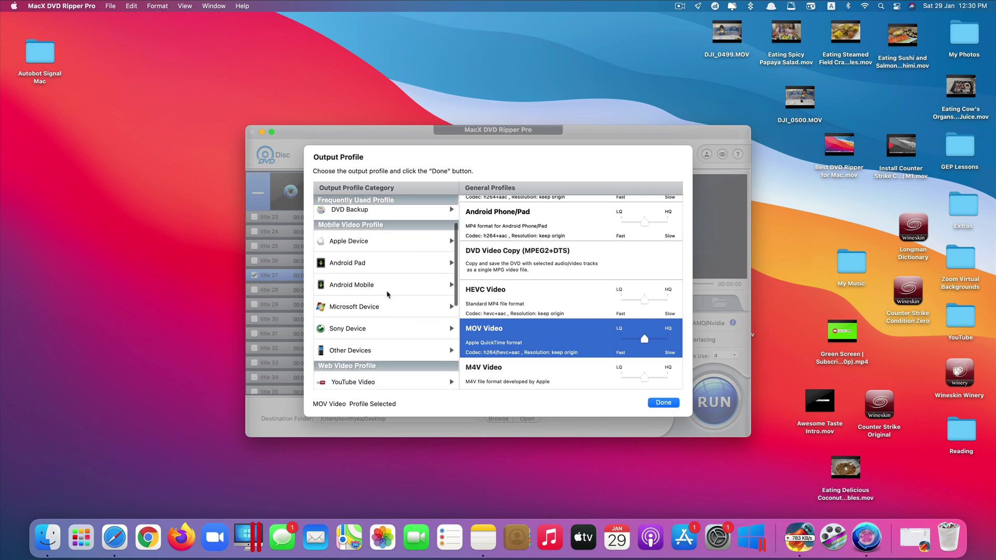
click(422, 242)
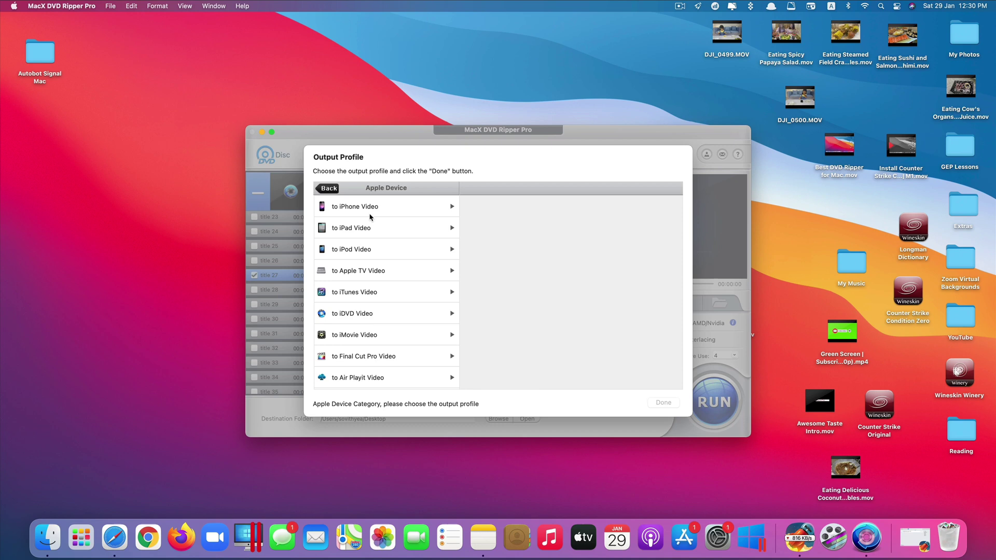
click(322, 190)
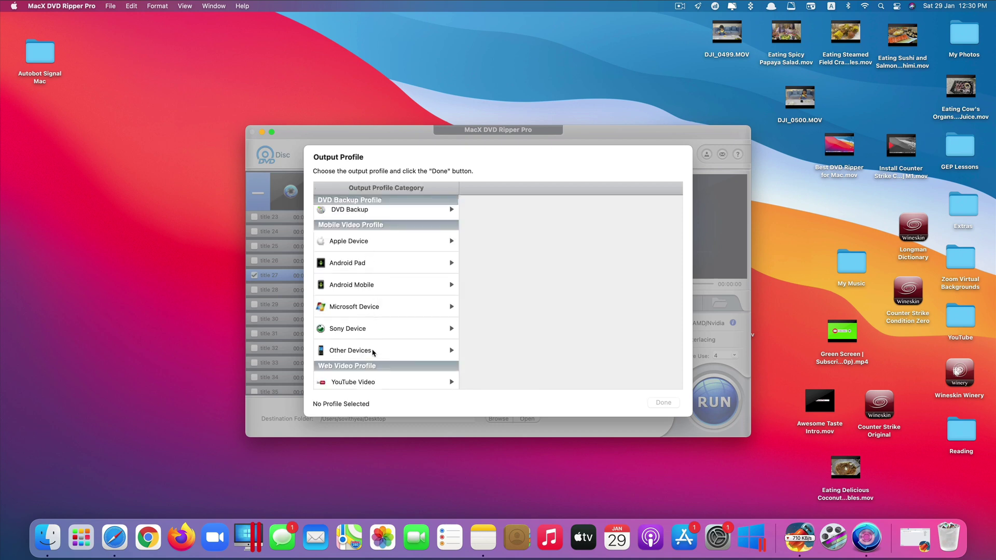
scroll(379, 352, down, 2)
scroll(380, 355, down, 5)
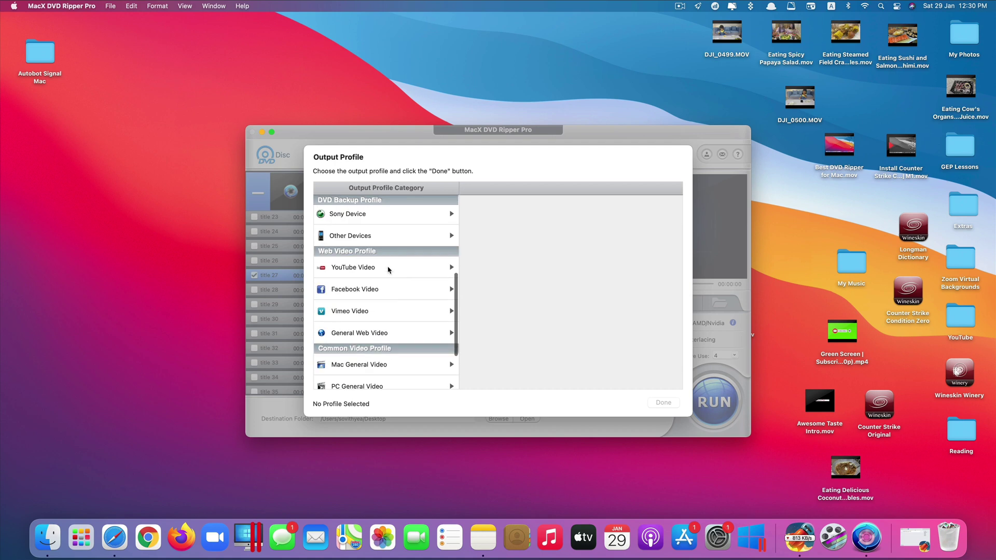
click(390, 270)
click(387, 314)
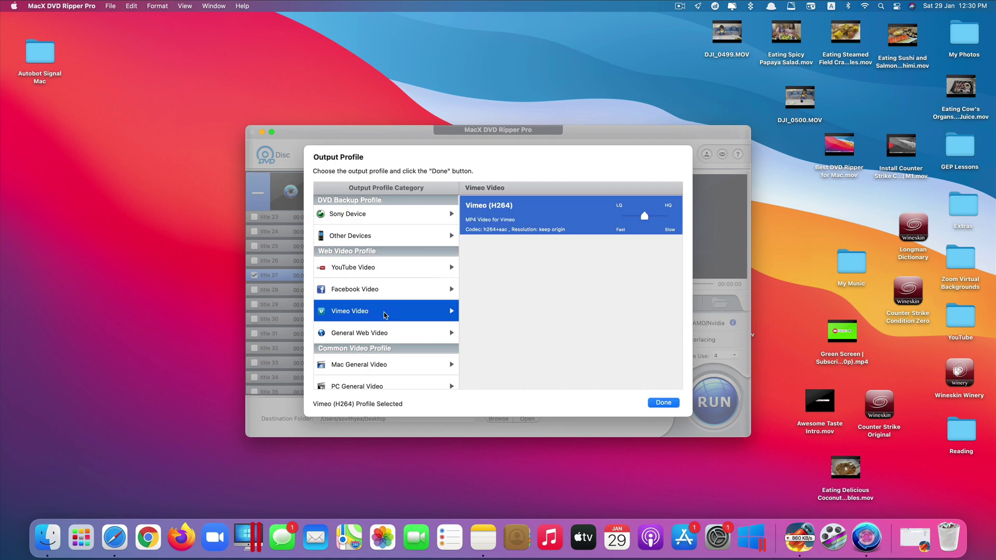
scroll(379, 290, up, 10)
click(374, 241)
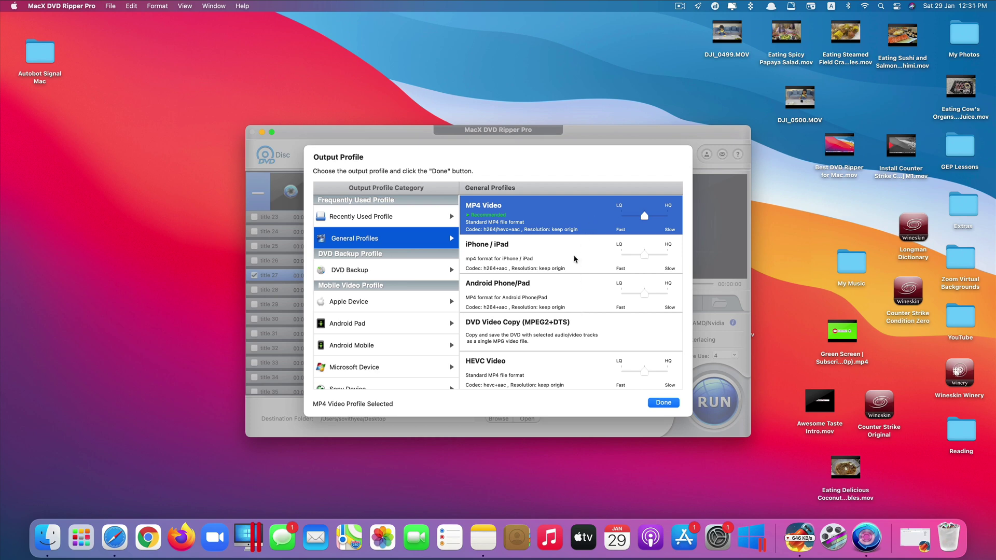
scroll(576, 259, down, 4)
click(540, 304)
scroll(623, 301, up, 2)
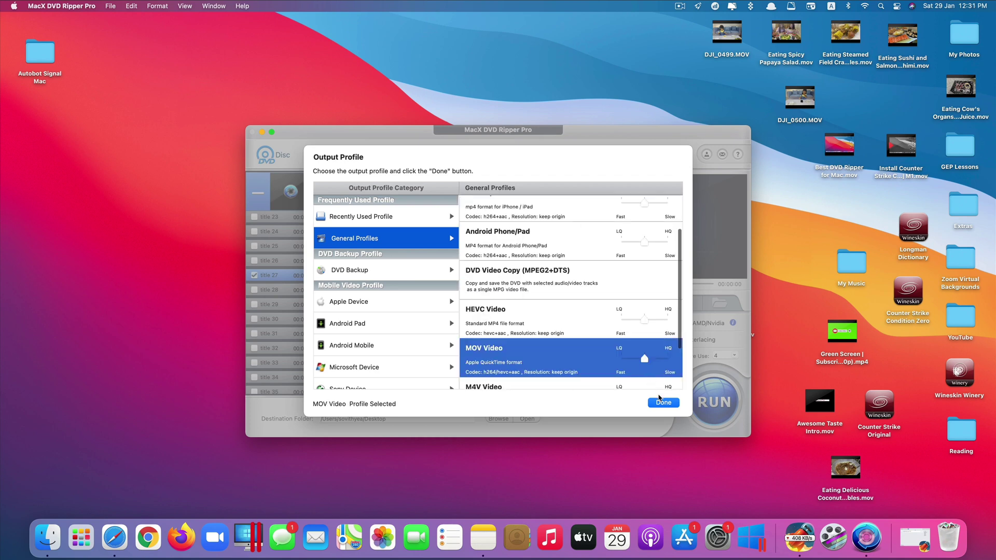
Confirm MOV Video and review title 27's Subtitle, Trim and Crop tabs without changes.
click(664, 402)
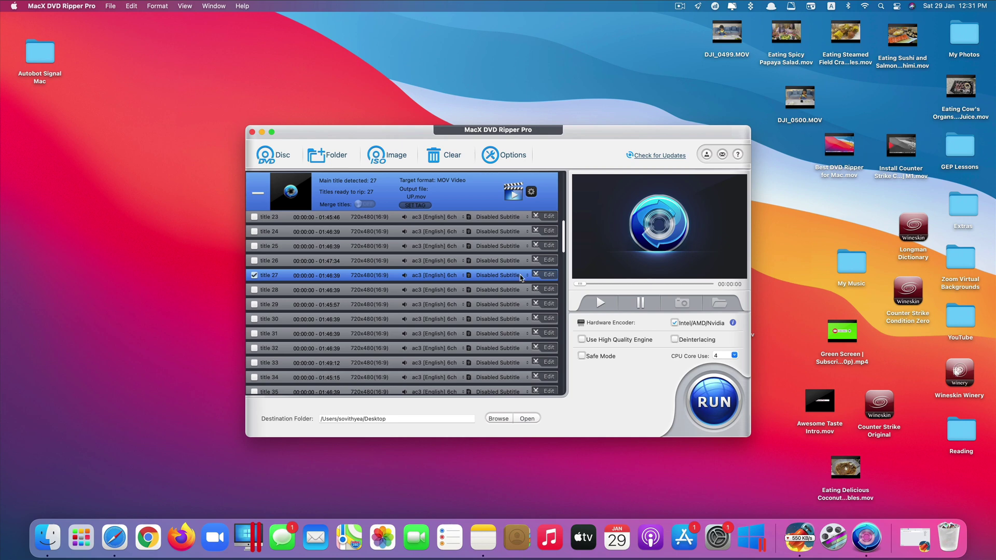
click(549, 274)
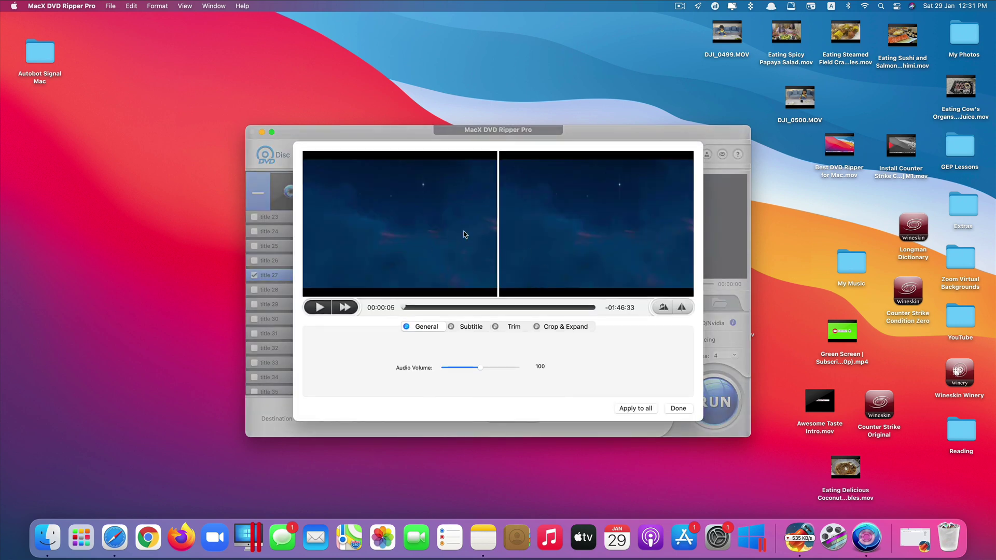
click(470, 328)
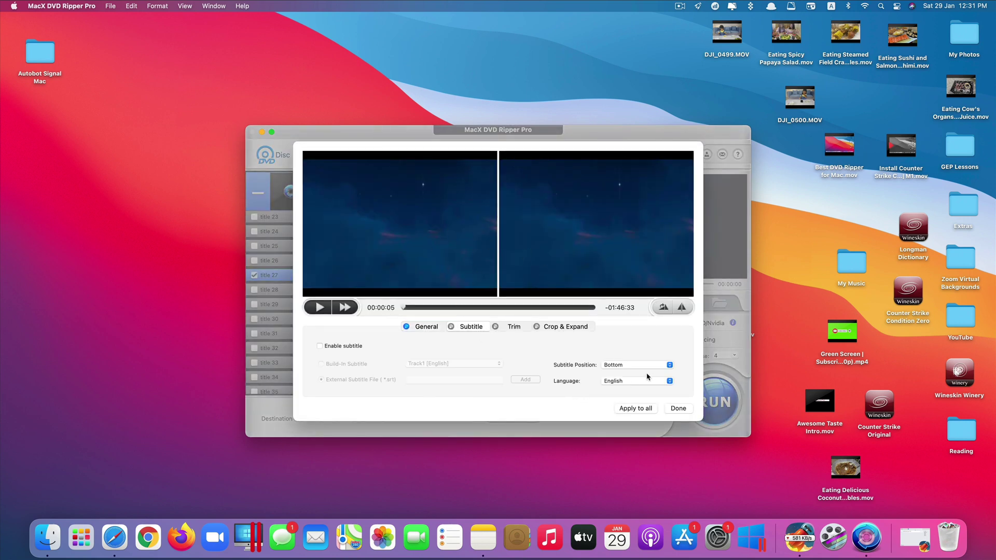
click(521, 330)
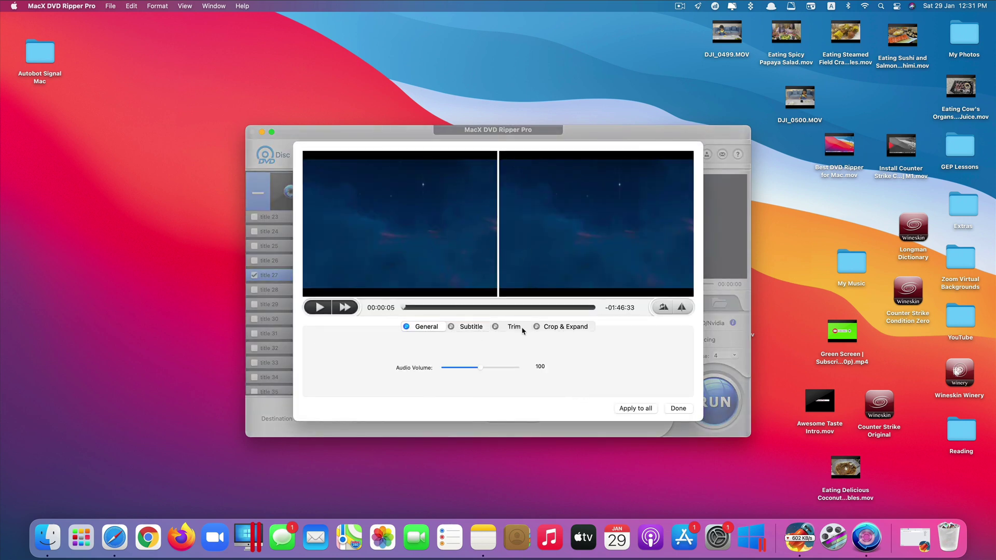
click(569, 327)
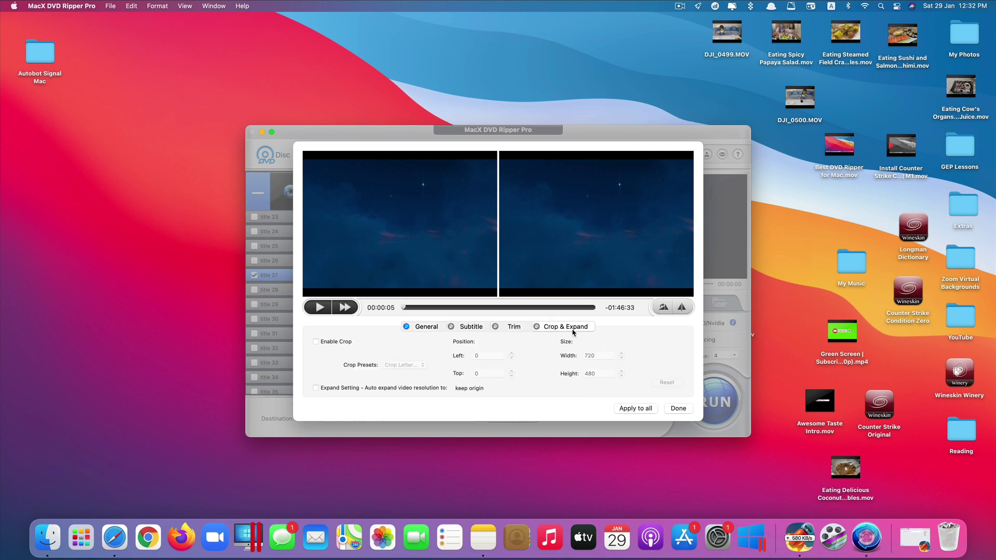
click(678, 408)
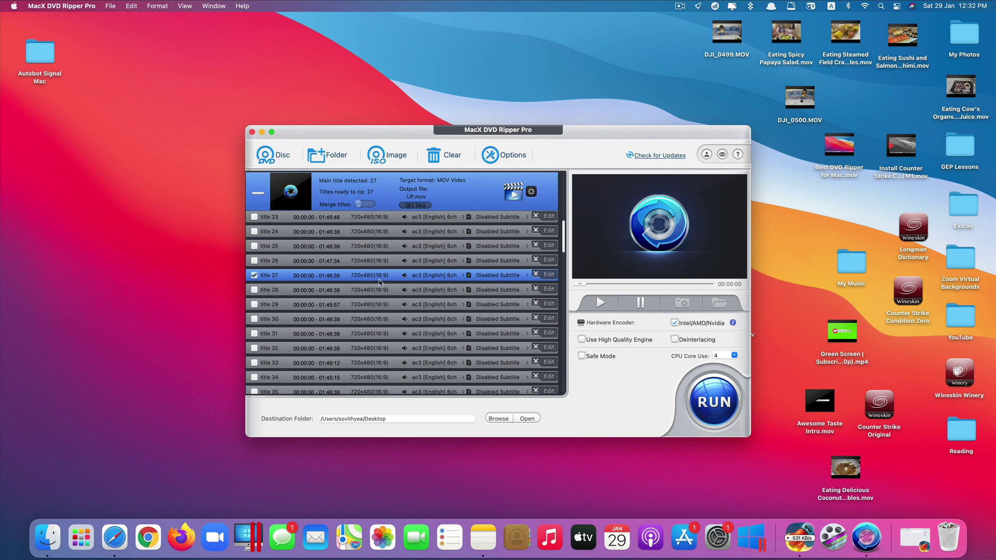
Set the MOV Video output resolution to the 1920x1080 preset and apply it.
click(532, 193)
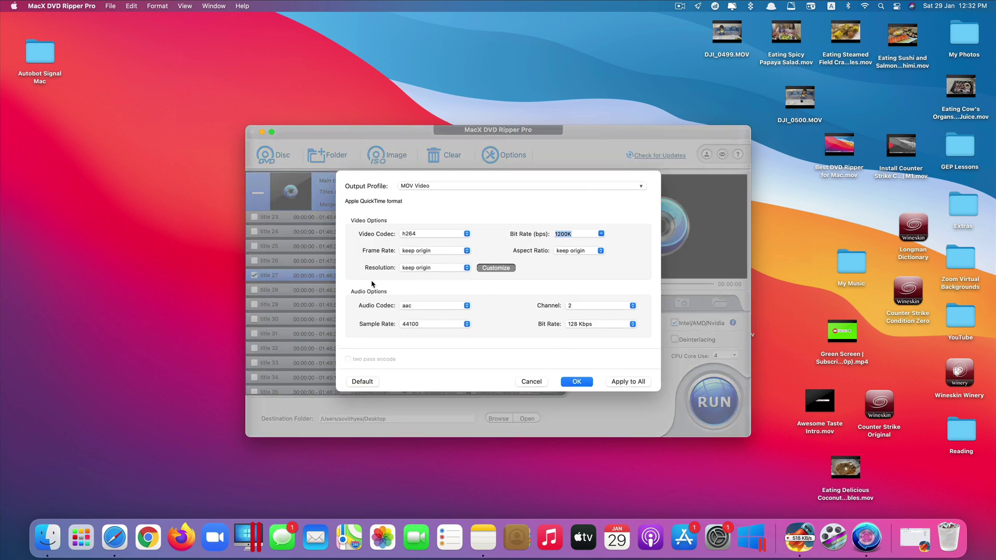
click(481, 269)
click(415, 268)
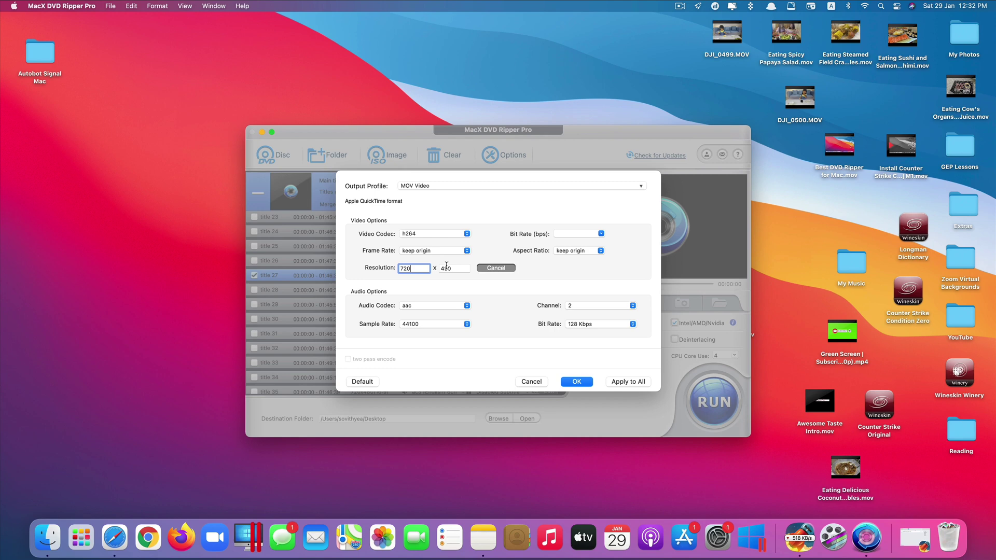
click(479, 269)
click(440, 269)
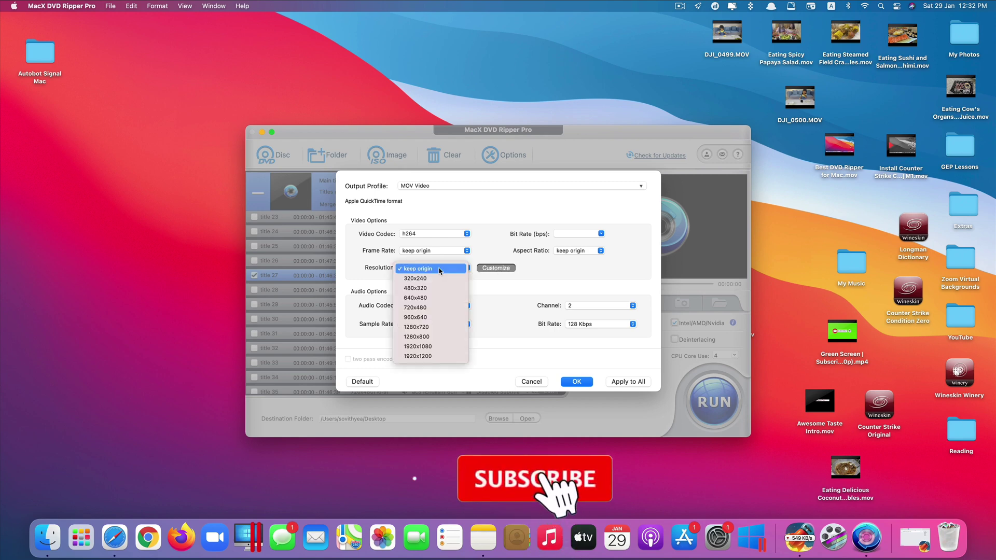
click(432, 346)
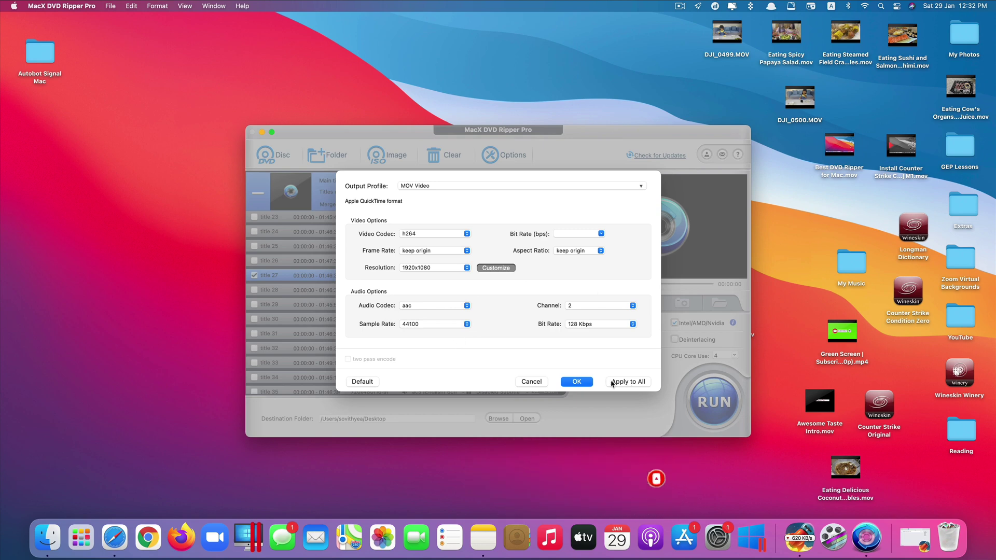
click(573, 384)
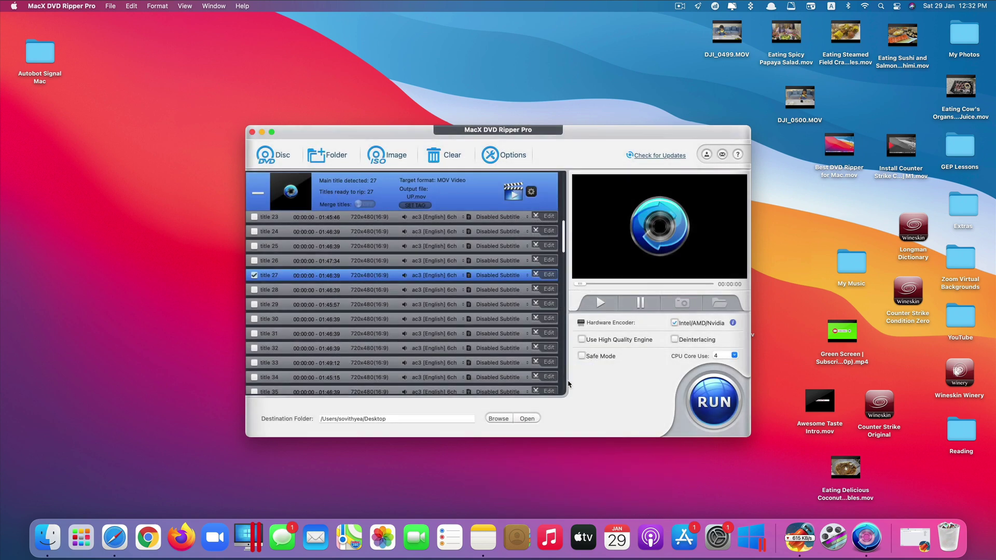
click(412, 206)
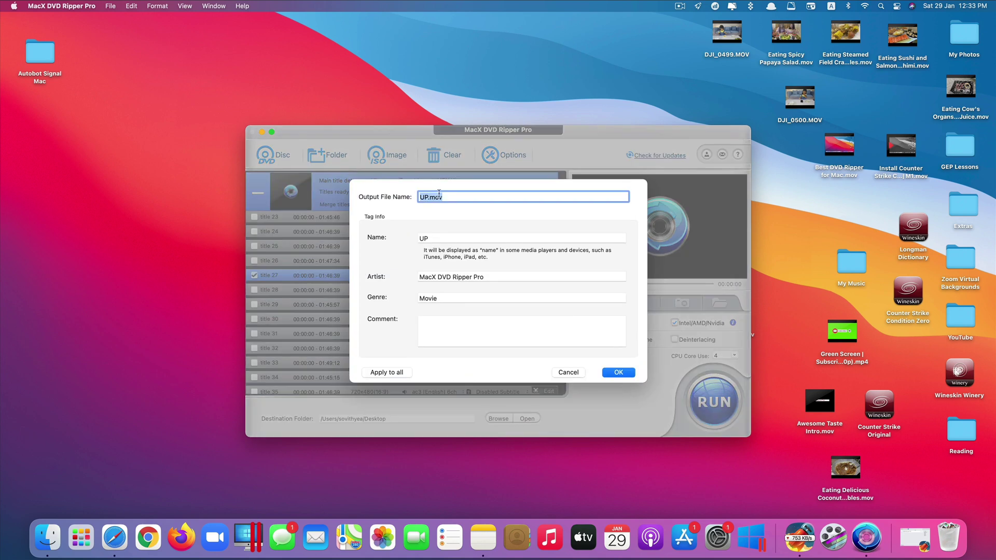
drag(439, 193, 429, 197)
click(568, 372)
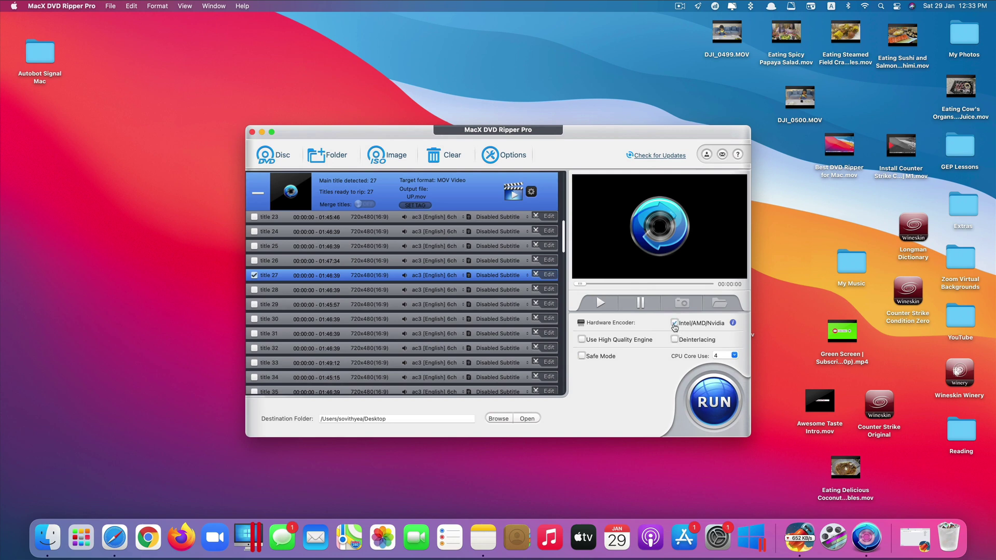
click(733, 323)
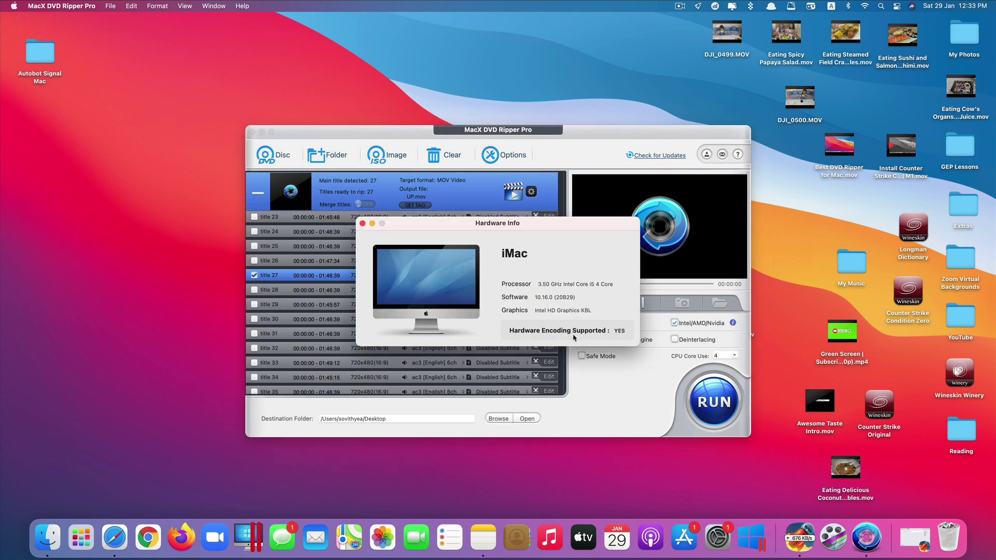
click(620, 336)
click(734, 355)
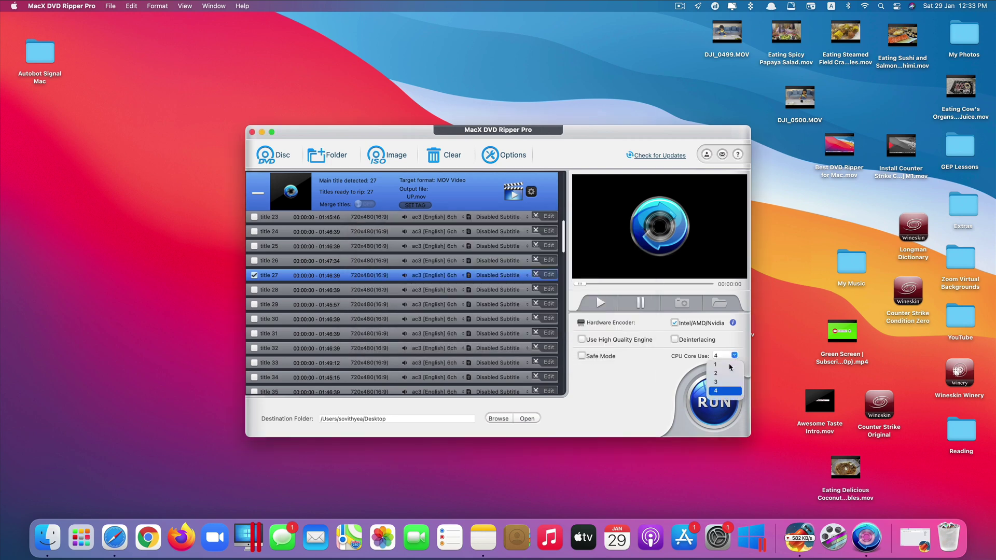
click(723, 391)
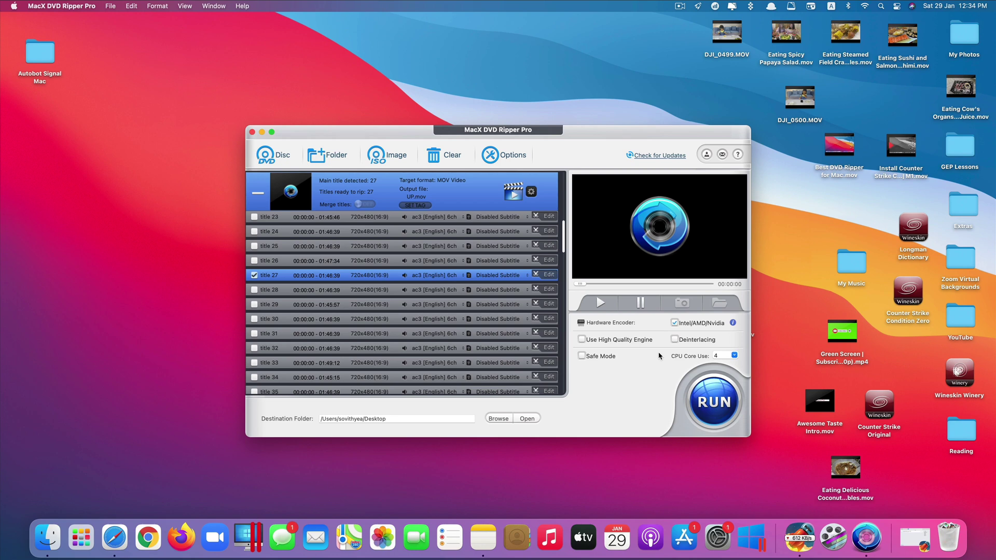
Rip title 27 to UP.mov in the Desktop folder.
click(717, 409)
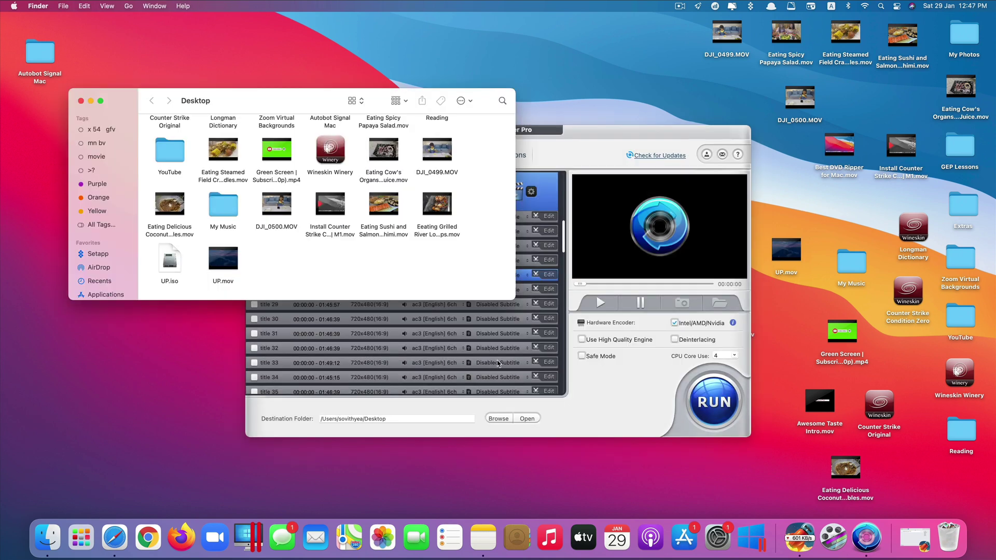
mouse_move(224, 270)
right_click(234, 269)
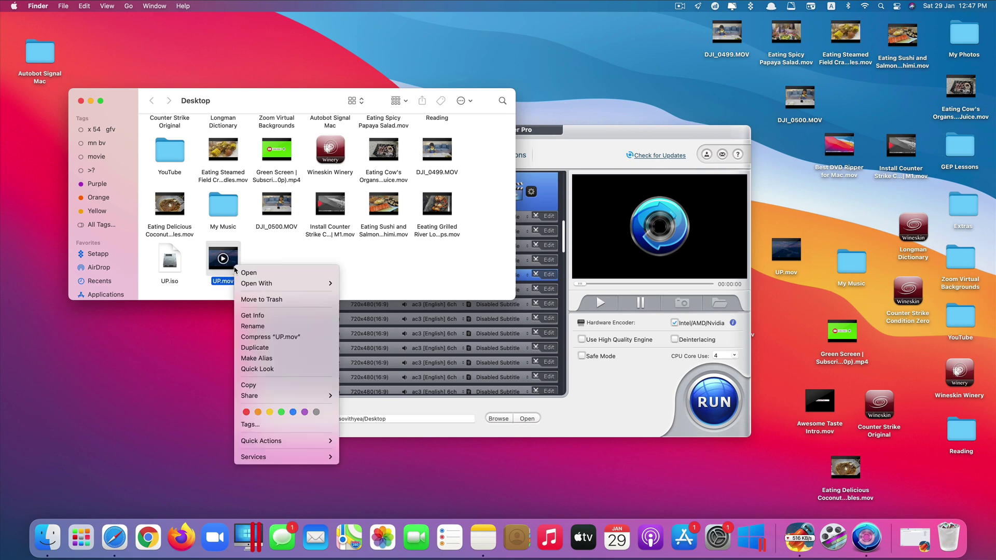
click(270, 314)
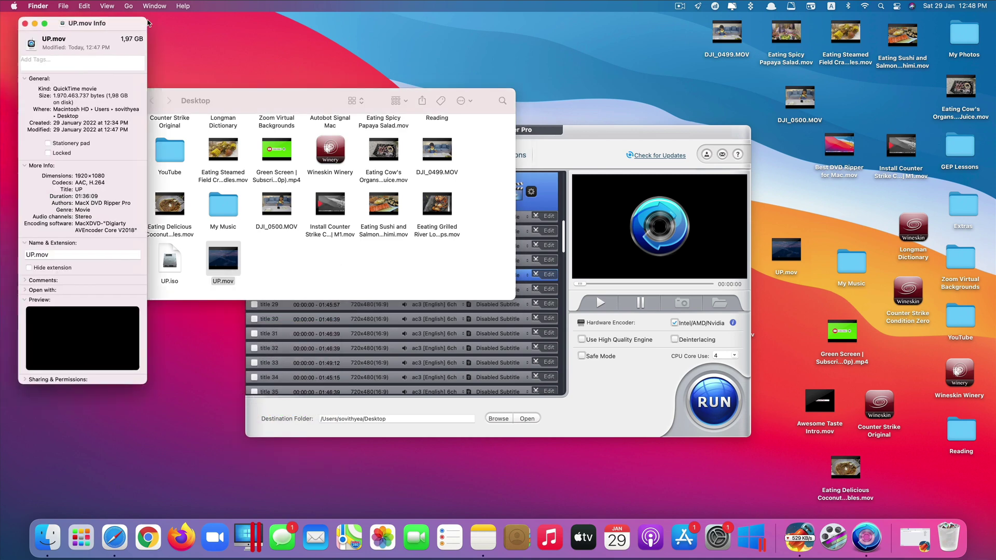
drag(102, 78, 554, 125)
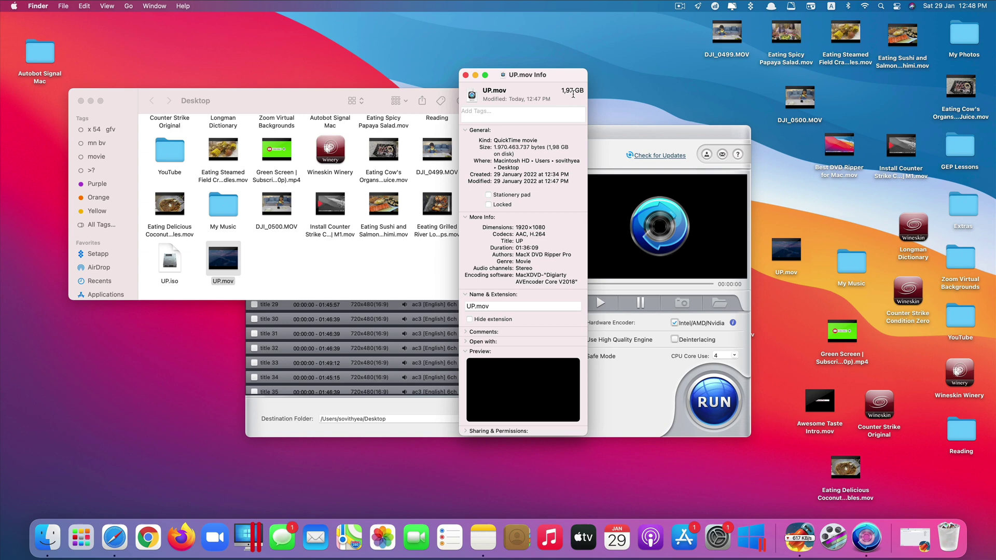
double_click(522, 226)
key(super+w)
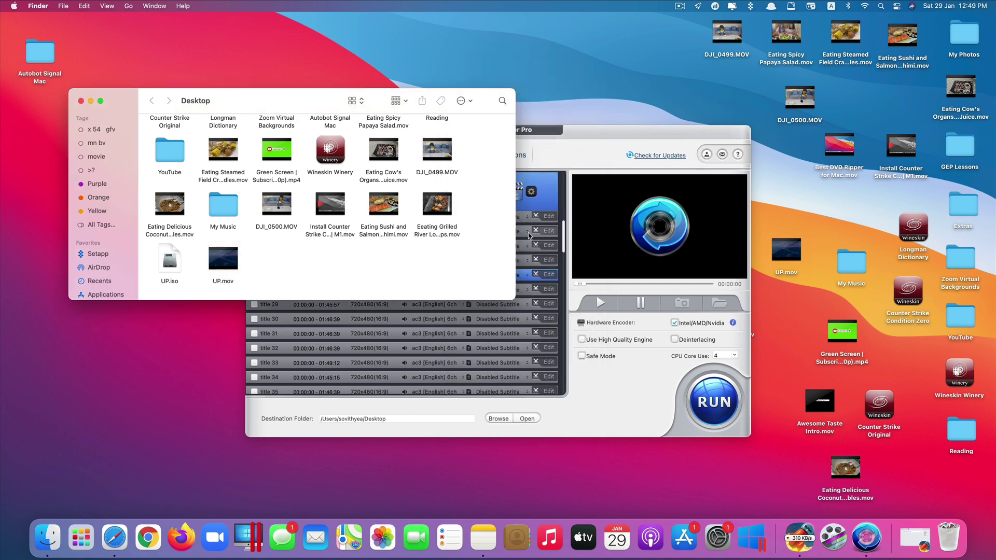
double_click(236, 269)
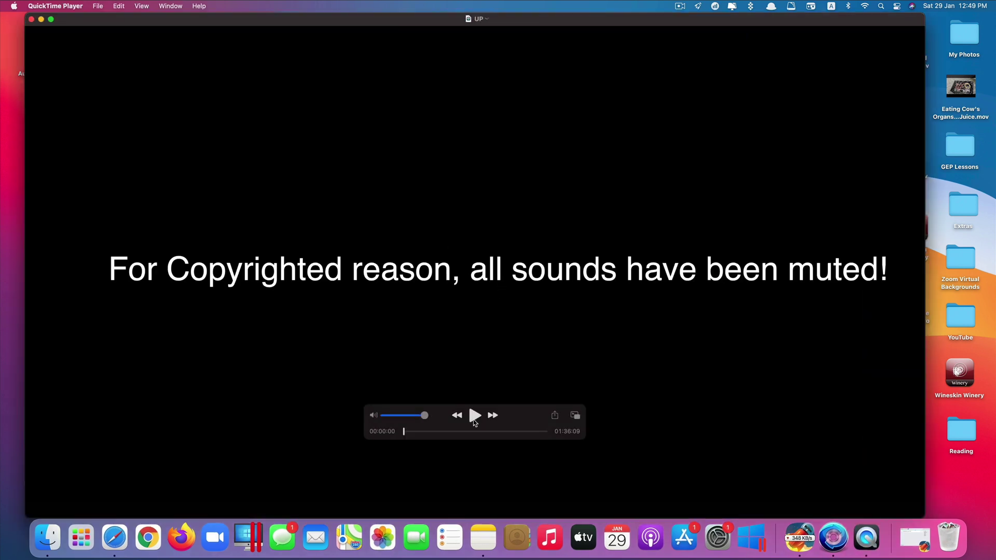
click(475, 416)
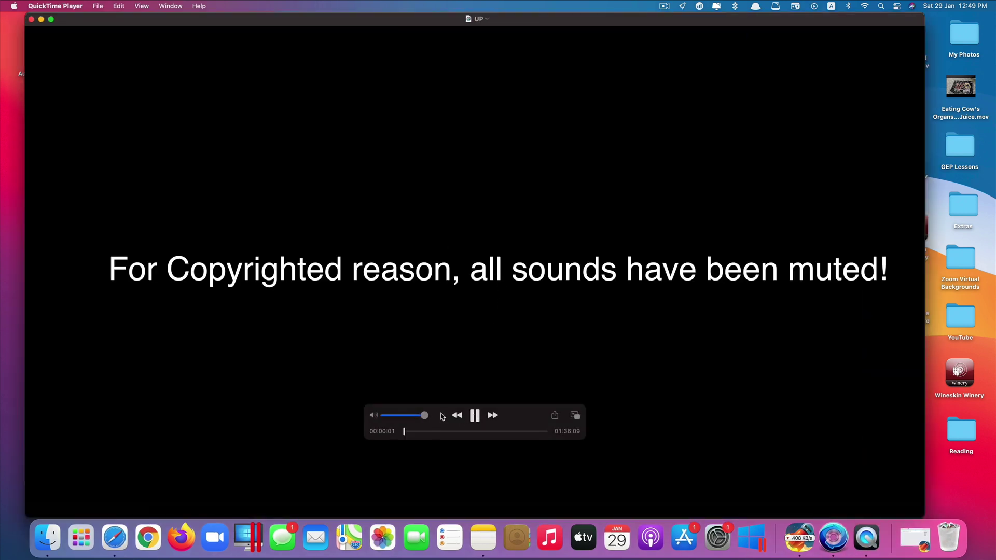
drag(443, 417, 458, 493)
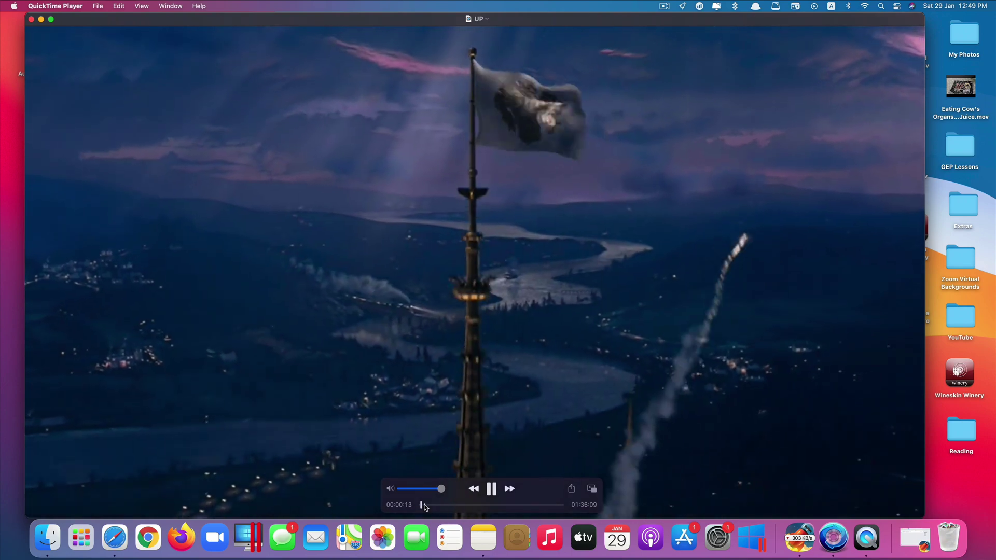
click(425, 505)
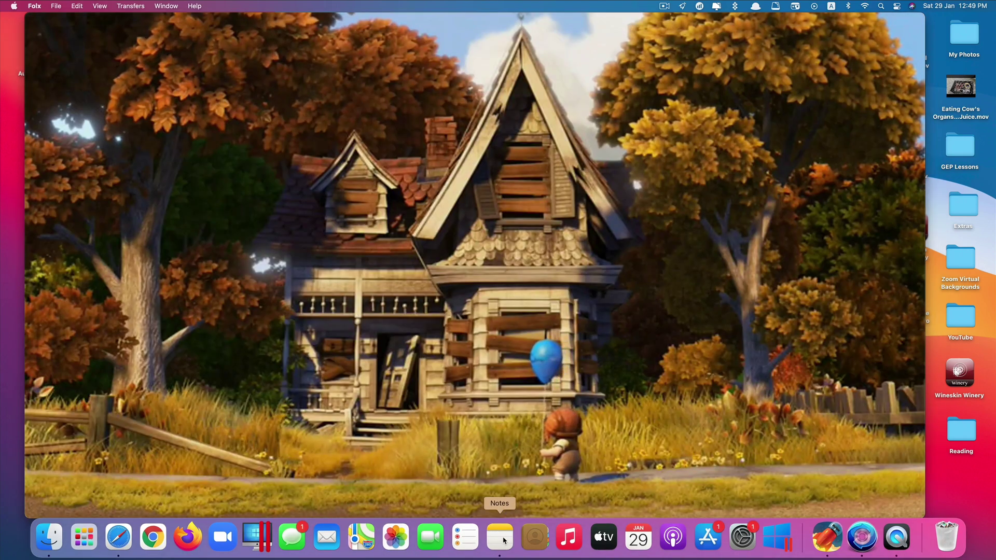
mouse_move(446, 501)
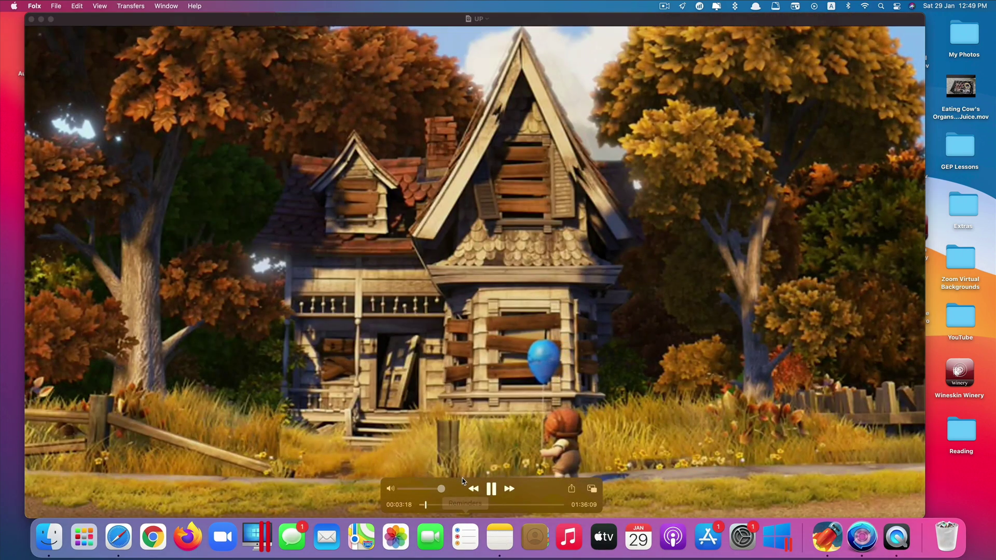
click(438, 504)
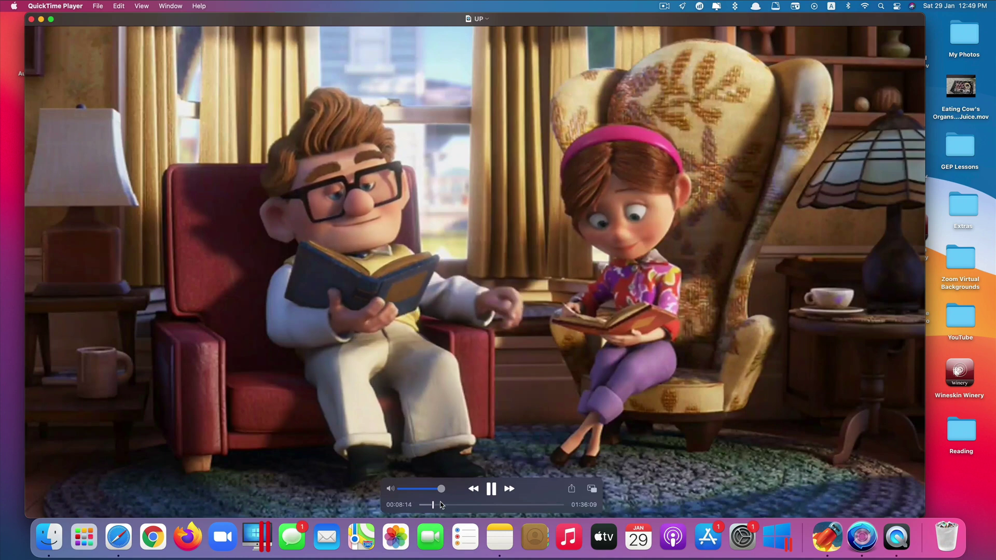
click(441, 505)
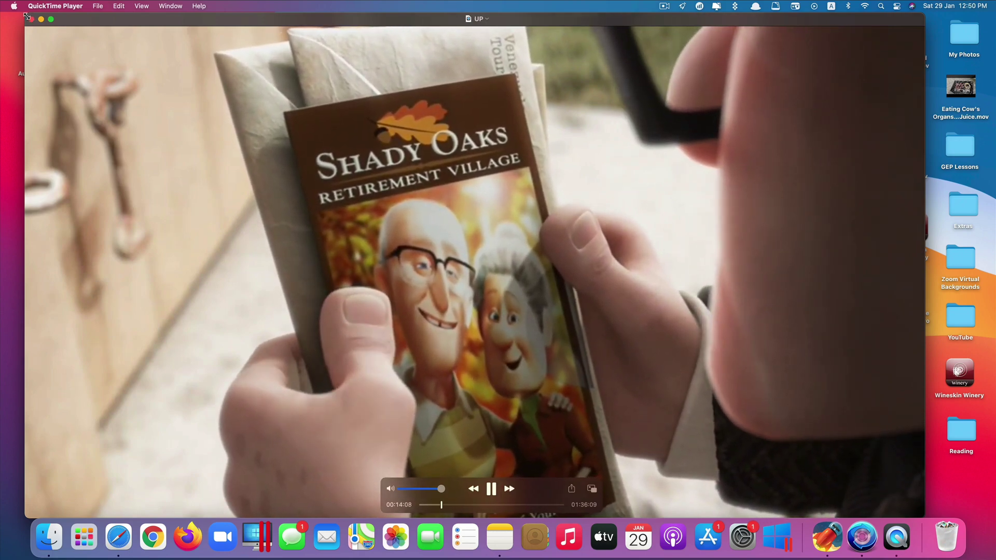
drag(26, 14, 502, 266)
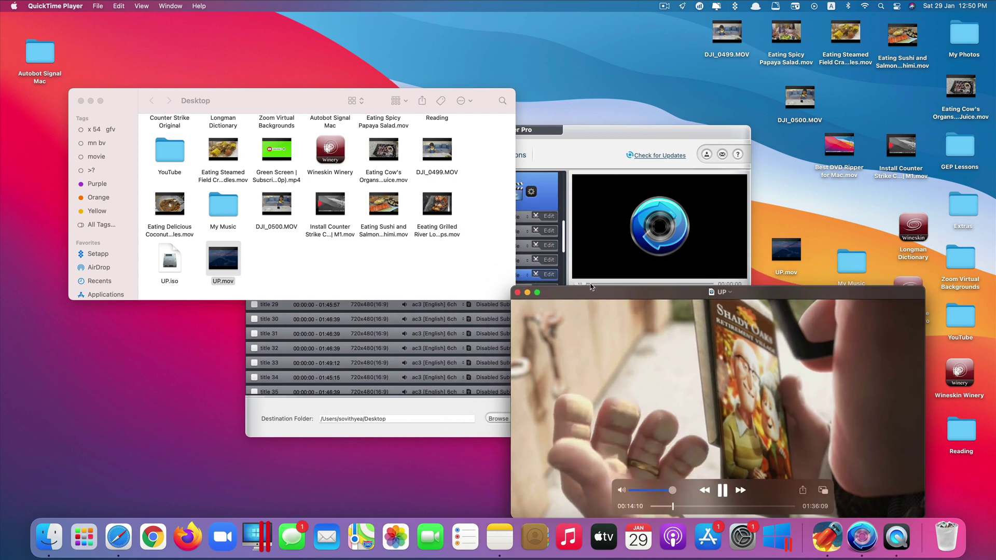
drag(600, 290, 390, 122)
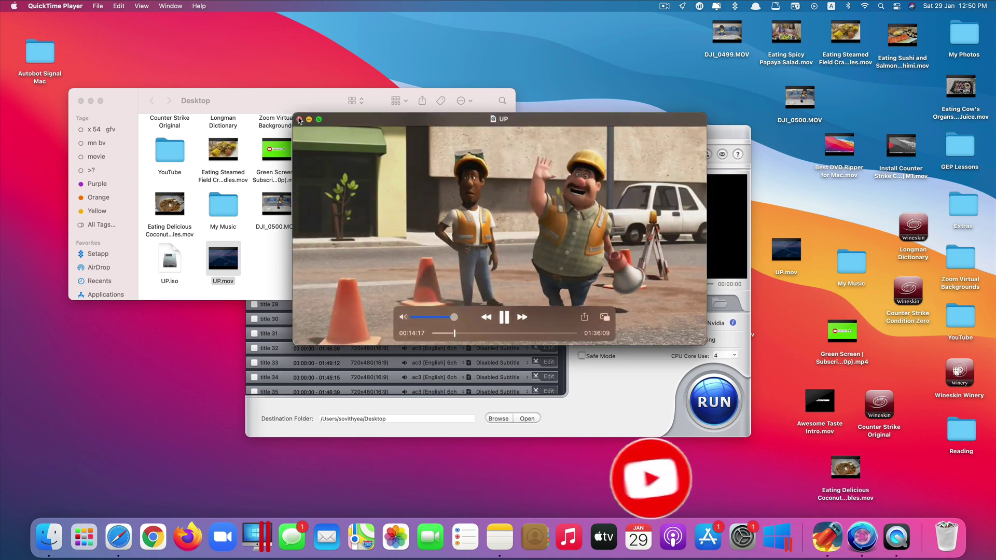
click(300, 119)
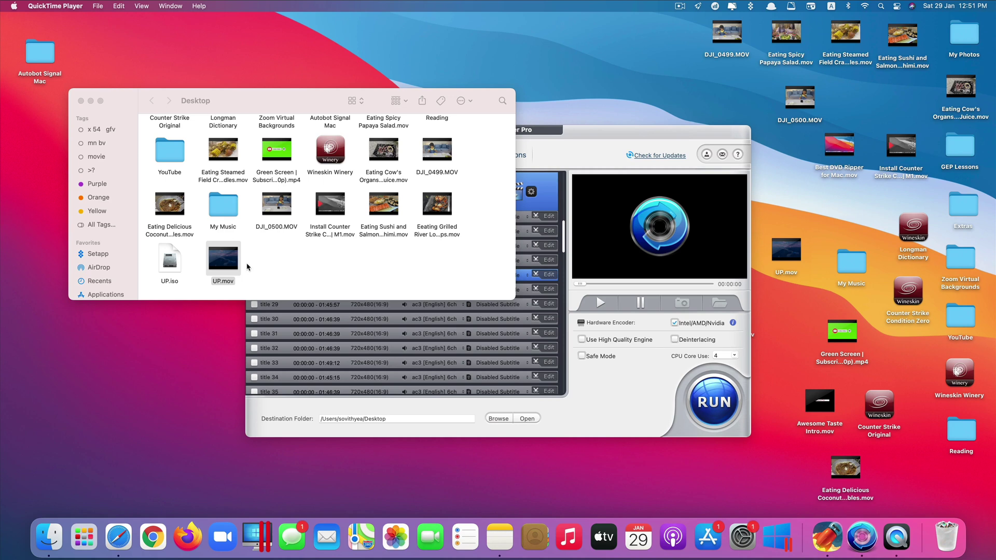
Keep h264 and original resolution in the output settings, then rip title 27 to UP.mov again.
drag(129, 102, 552, 84)
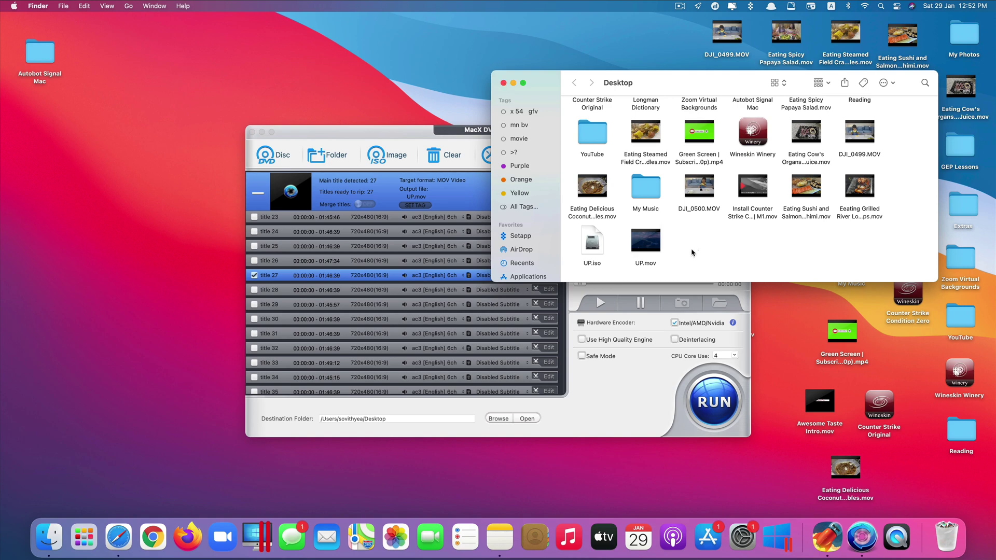
mouse_move(638, 242)
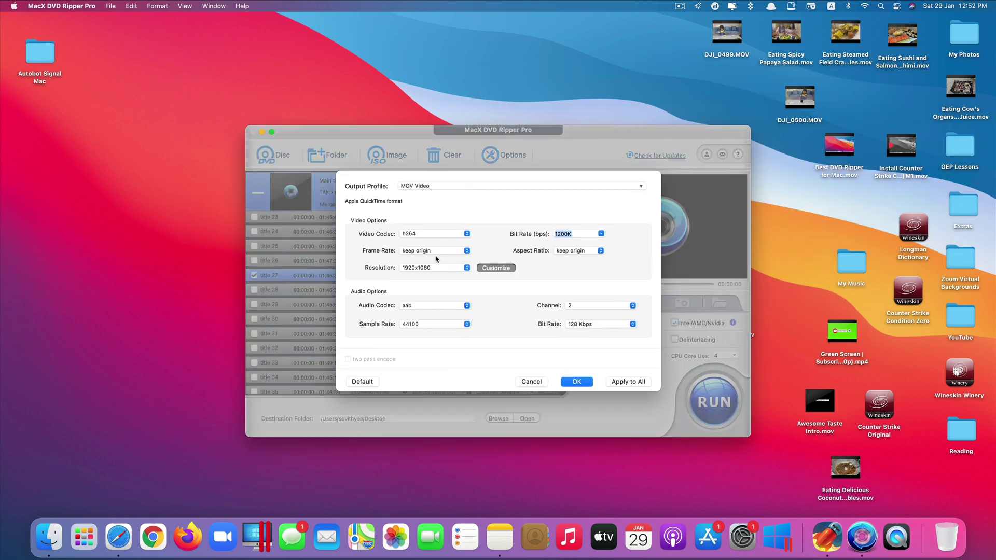
click(434, 234)
click(543, 337)
click(578, 381)
click(714, 402)
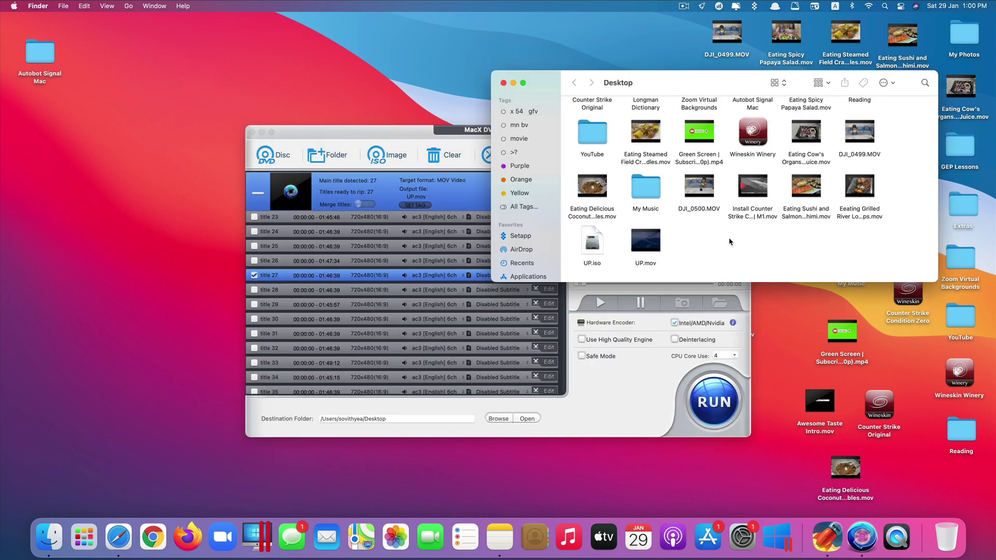
right_click(658, 236)
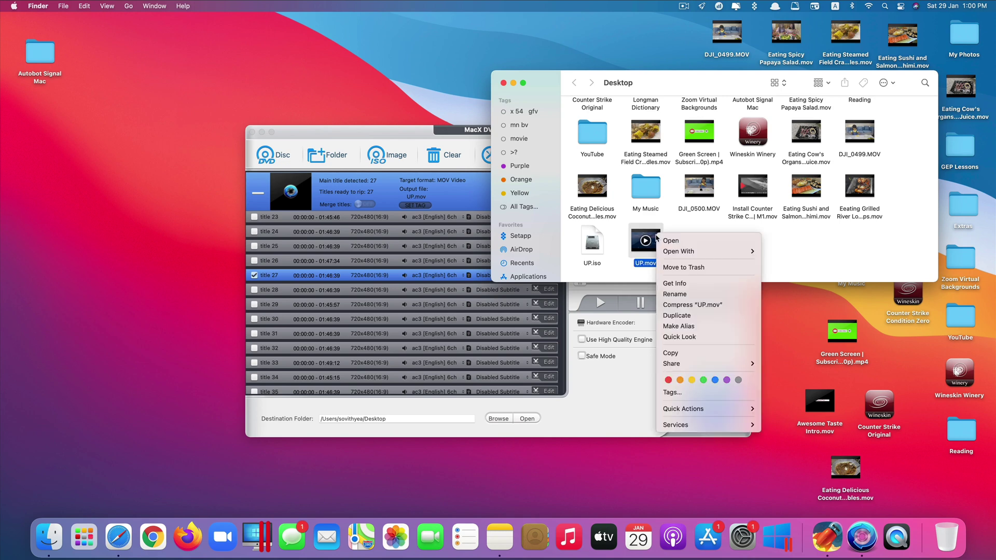
click(686, 283)
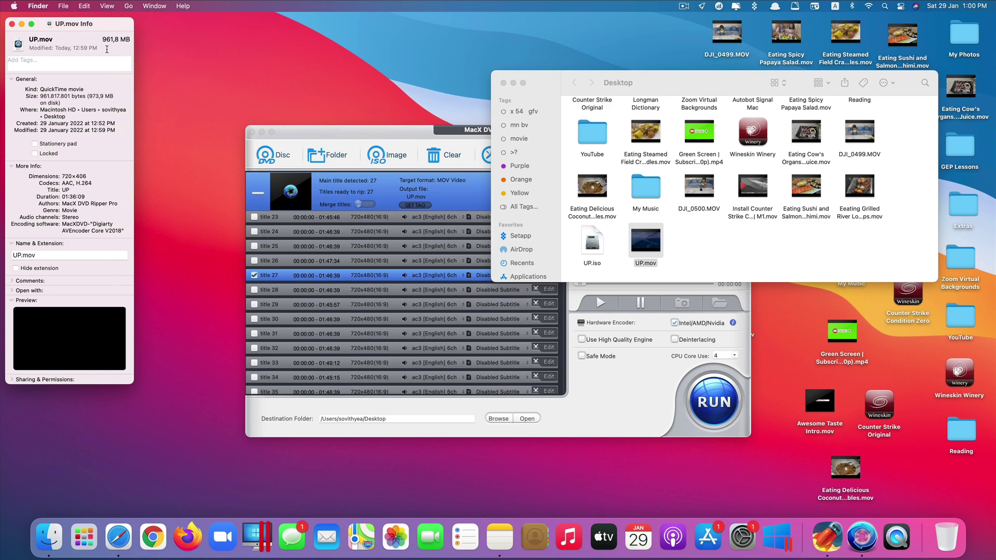
click(12, 24)
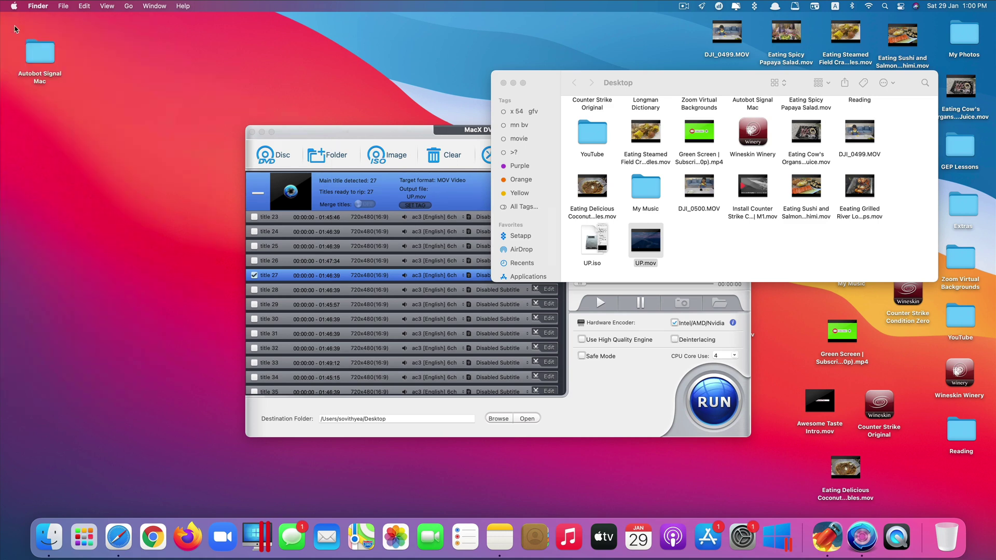
click(655, 236)
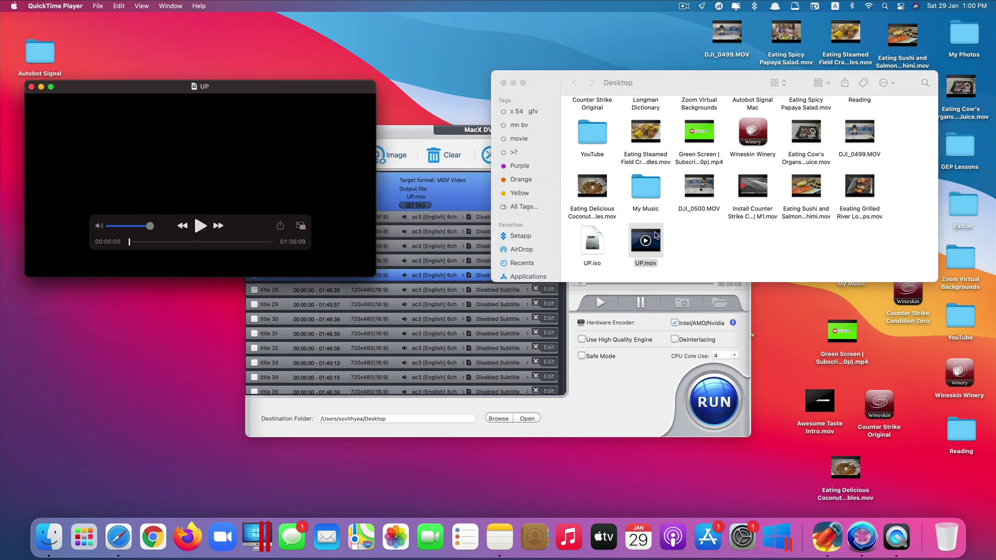
drag(174, 221, 179, 244)
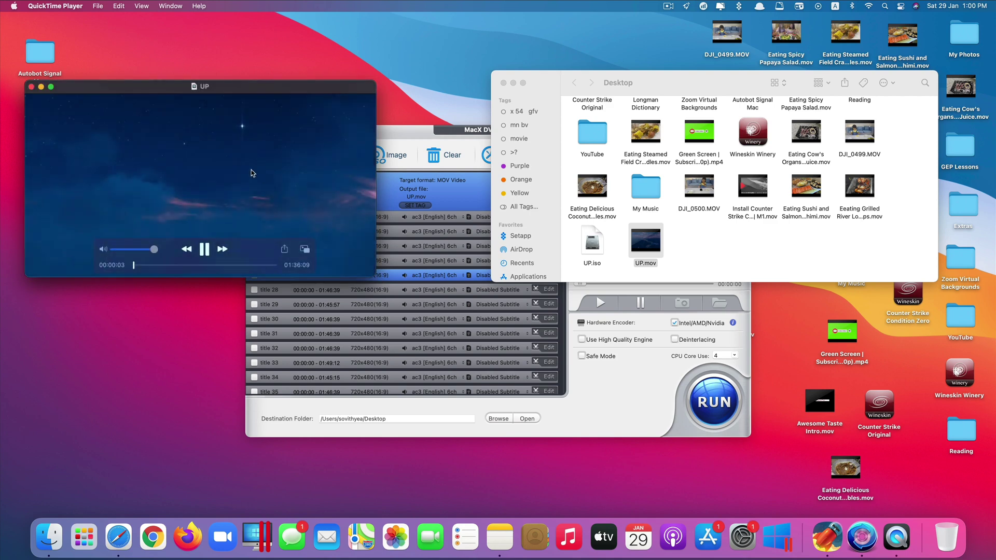
click(146, 265)
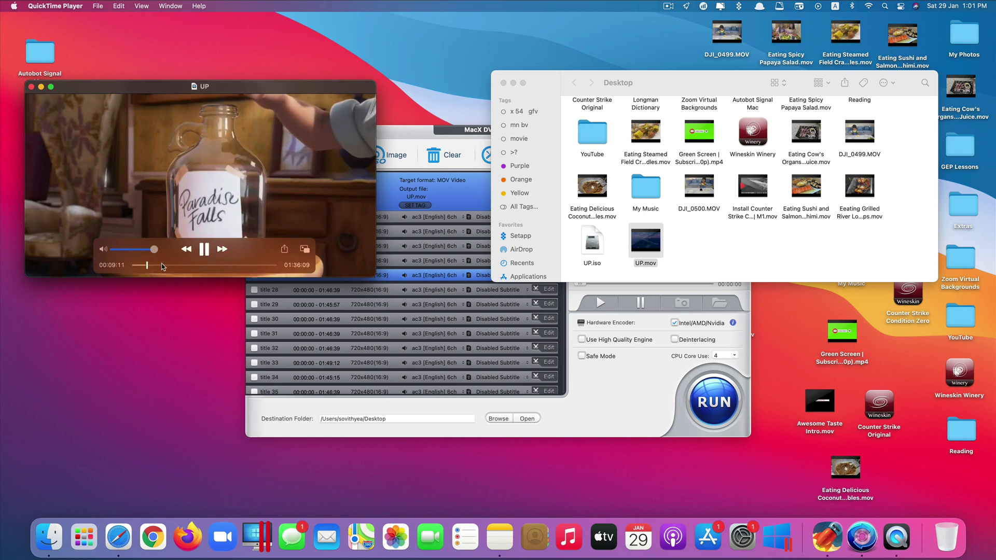
click(162, 265)
click(175, 265)
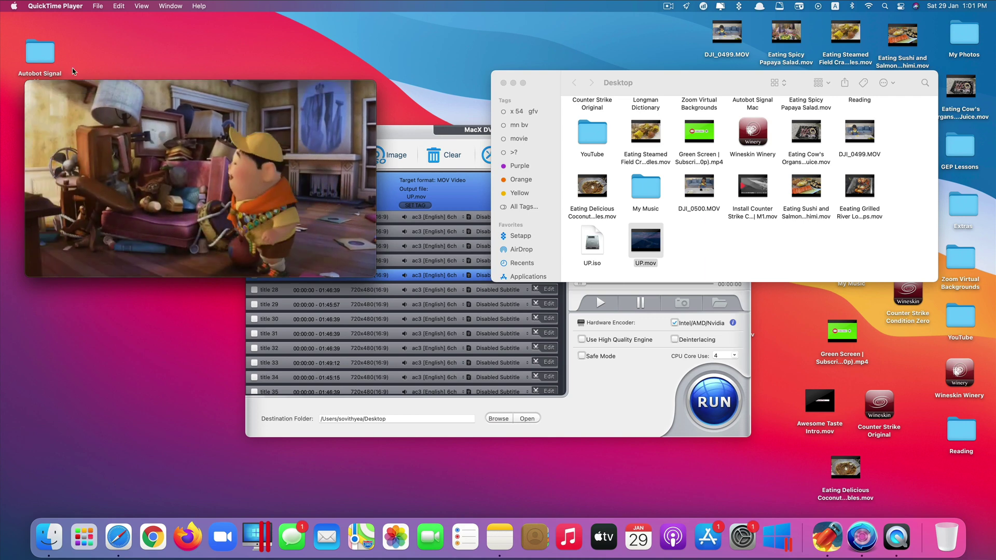
key(super+w)
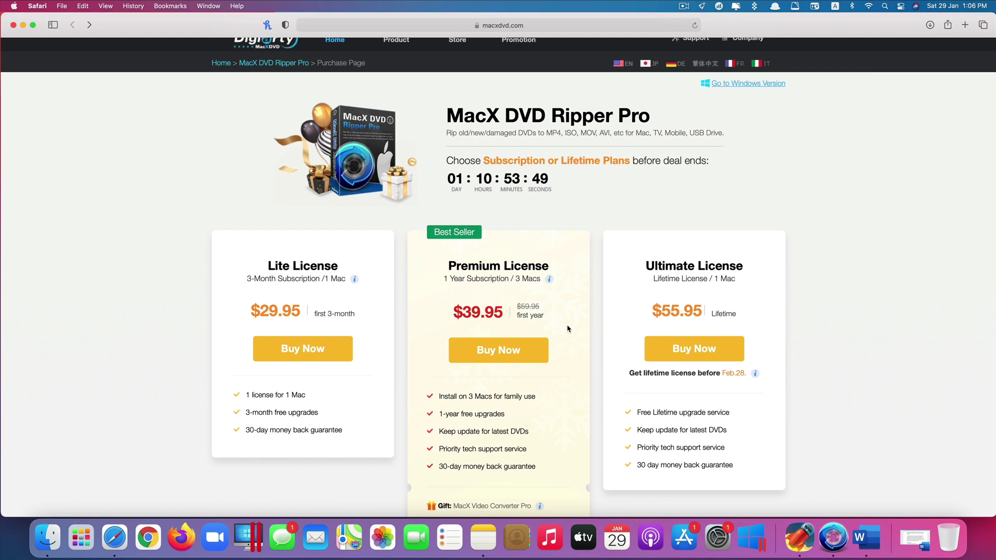
Minimize the Safari purchase page to reveal the ripper window.
click(23, 24)
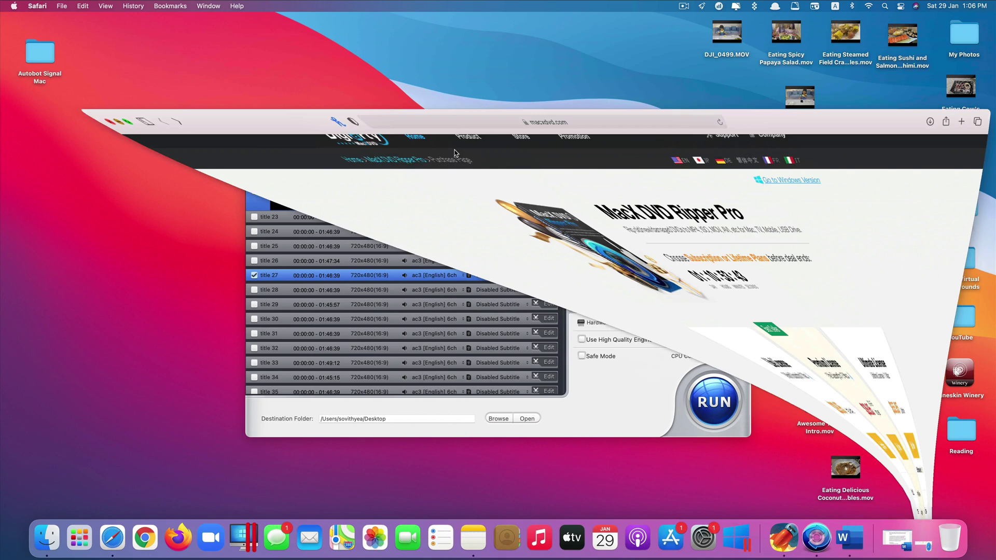